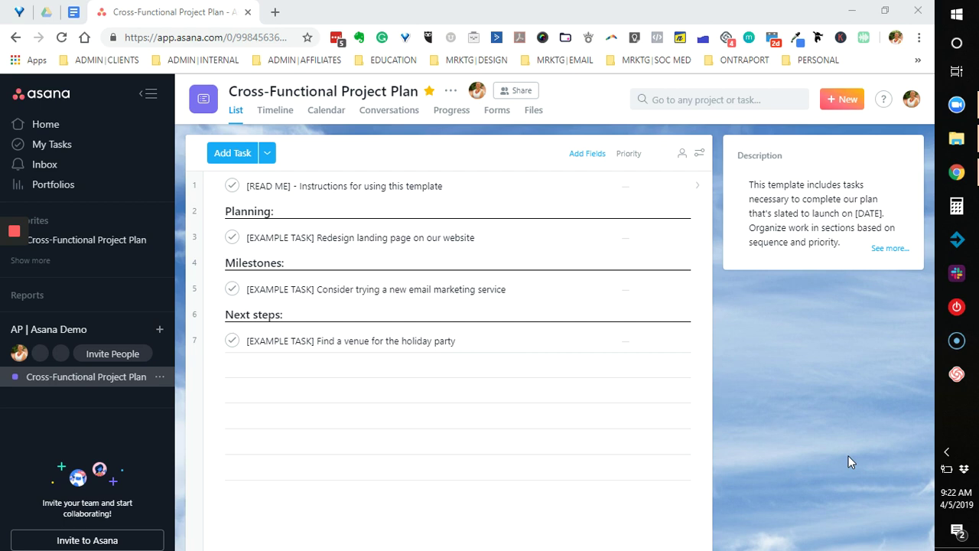
Step: Add the Priority custom field as a question in the project's form and make it required
left_click(502, 112)
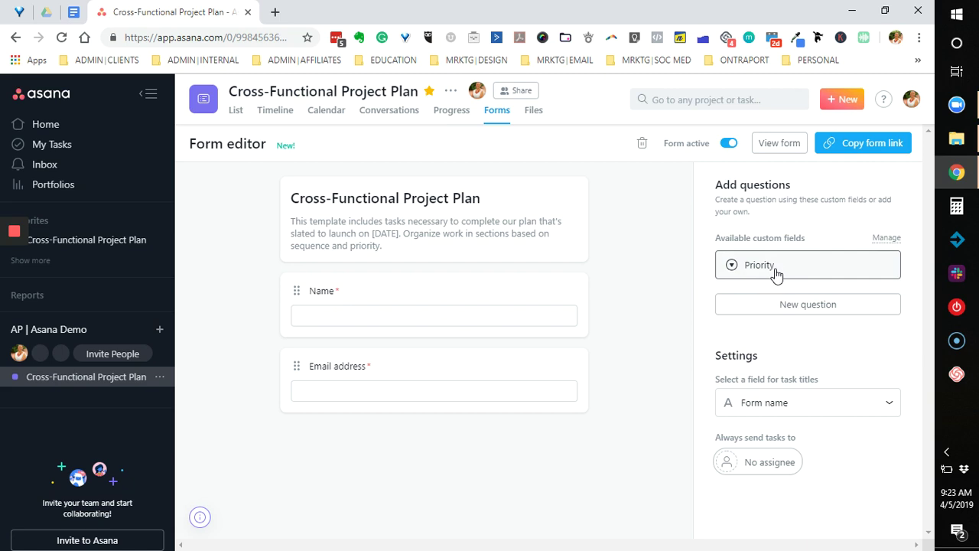
left_click(819, 267)
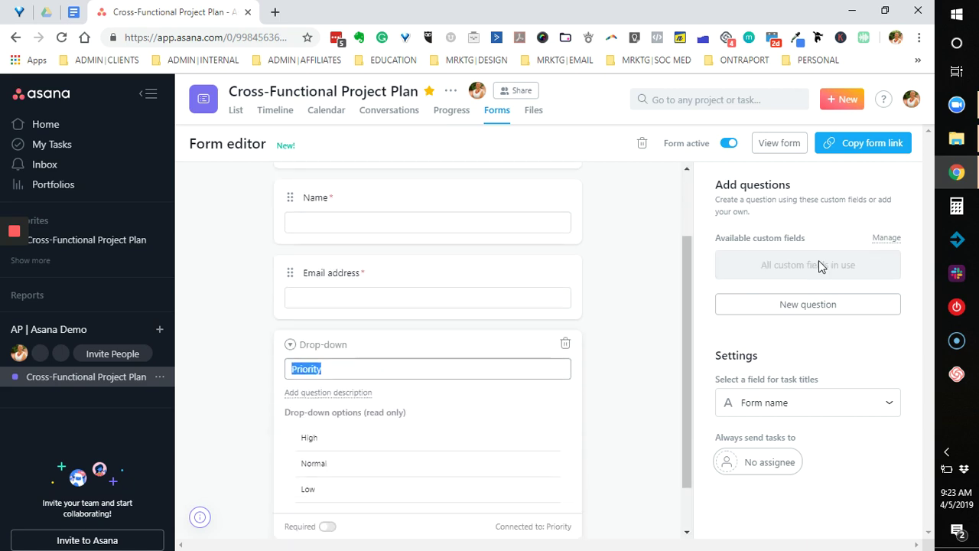
left_click(327, 527)
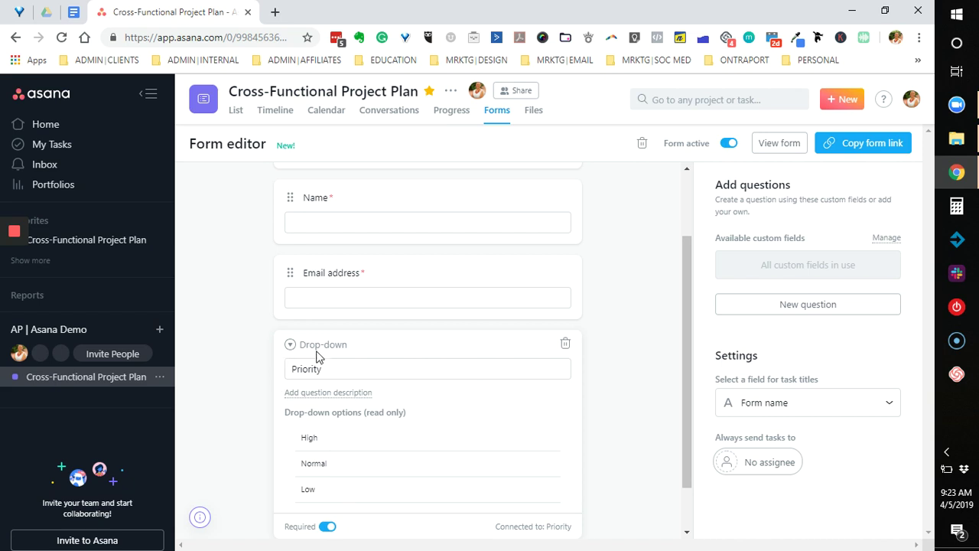
left_click(600, 390)
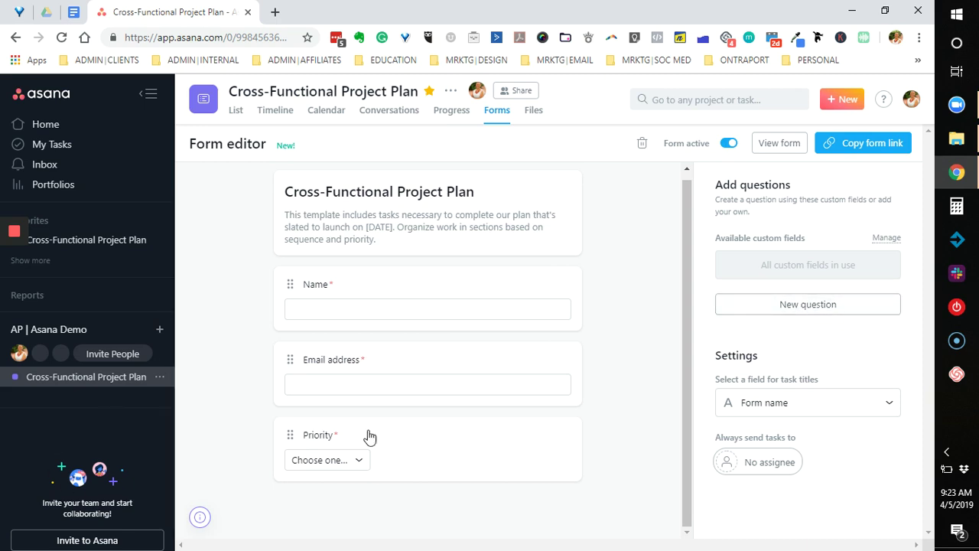
Step: Add a single line text question titled "Task Name" and place it above the Priority question
left_click(858, 313)
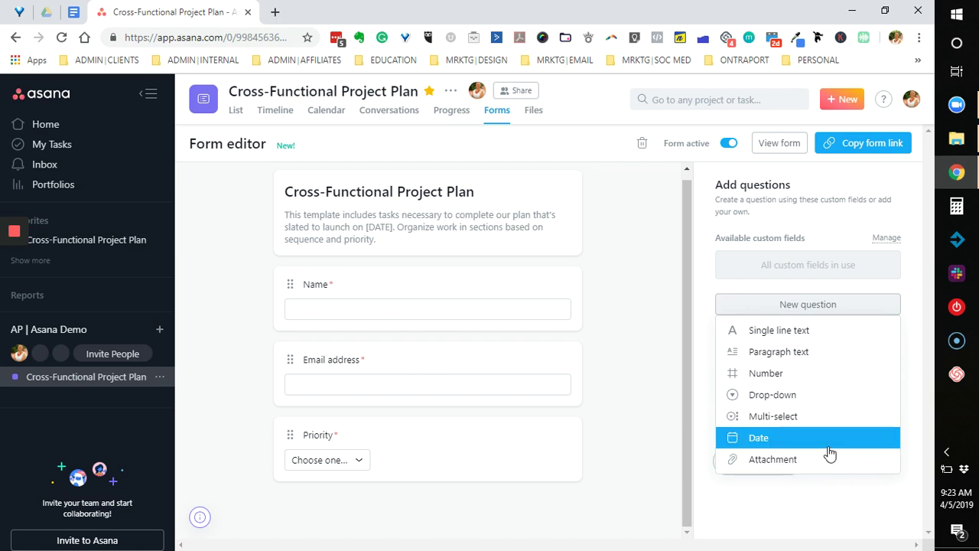
left_click(798, 331)
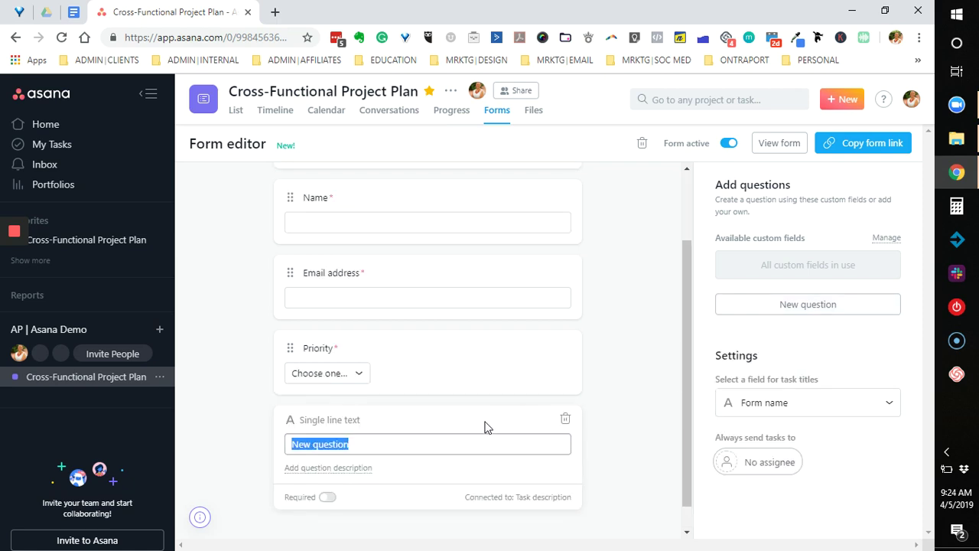
type("T")
key("BackSpace")
type("Task NAm")
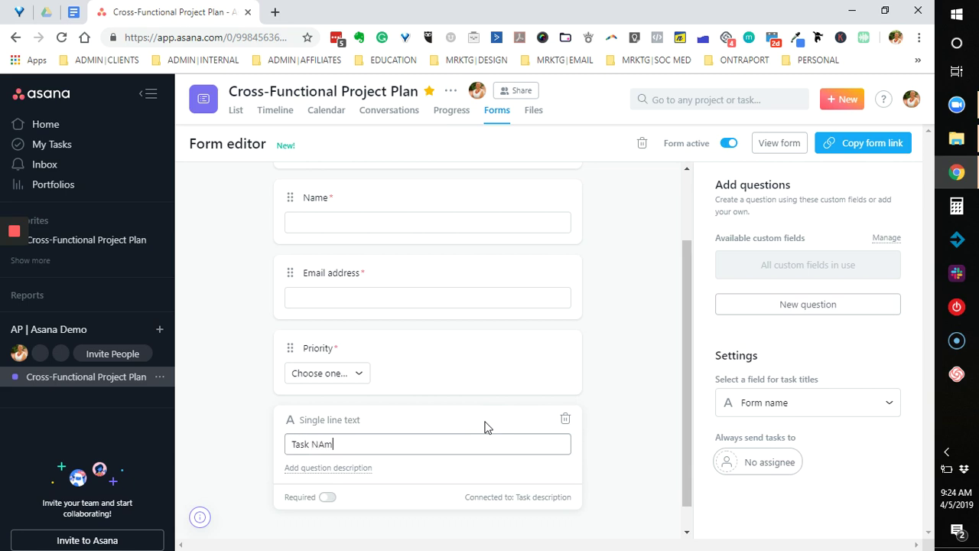
key("BackSpace")
key("BackSpace")
type("ame")
left_click(615, 431)
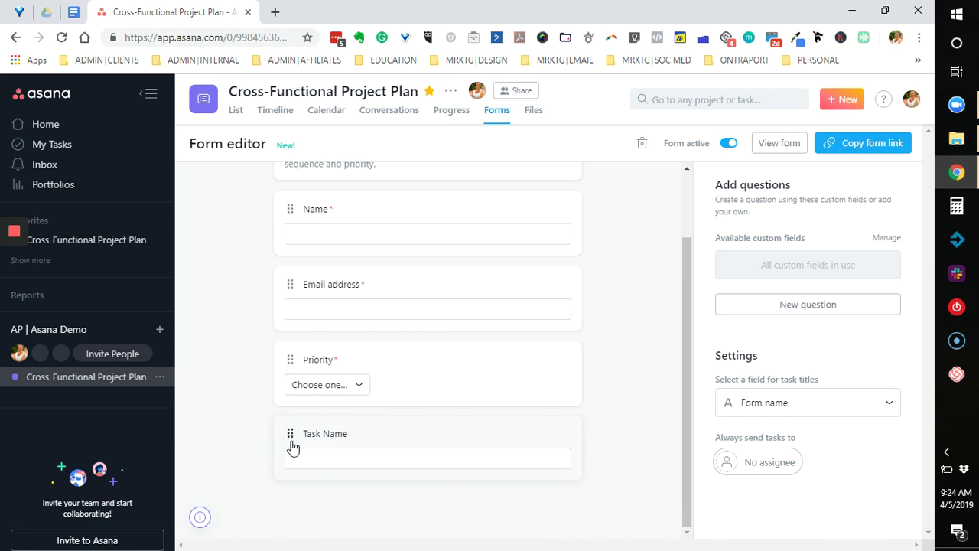
left_click_drag(290, 432, 298, 362)
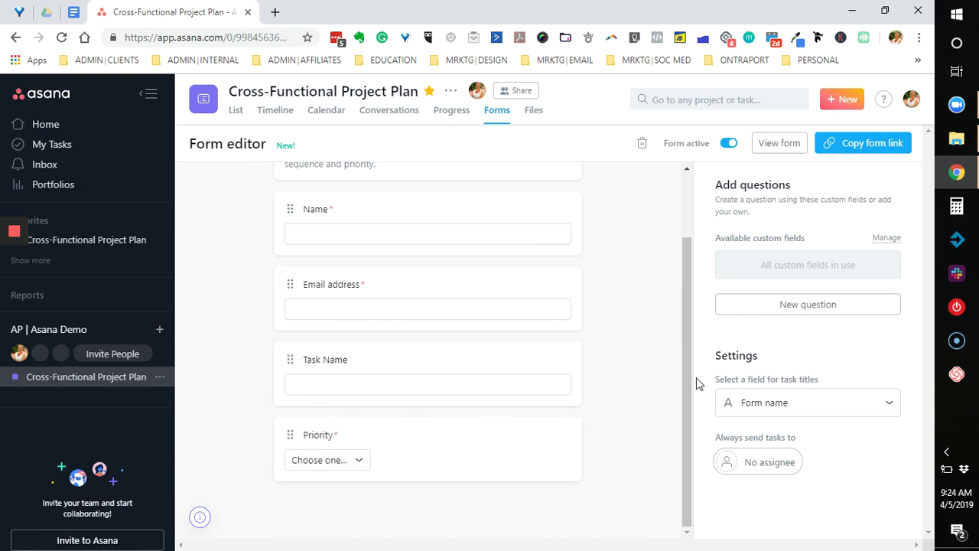
Step: Add a paragraph text question titled "Task Description" and move it between Task Name and Priority
left_click(836, 310)
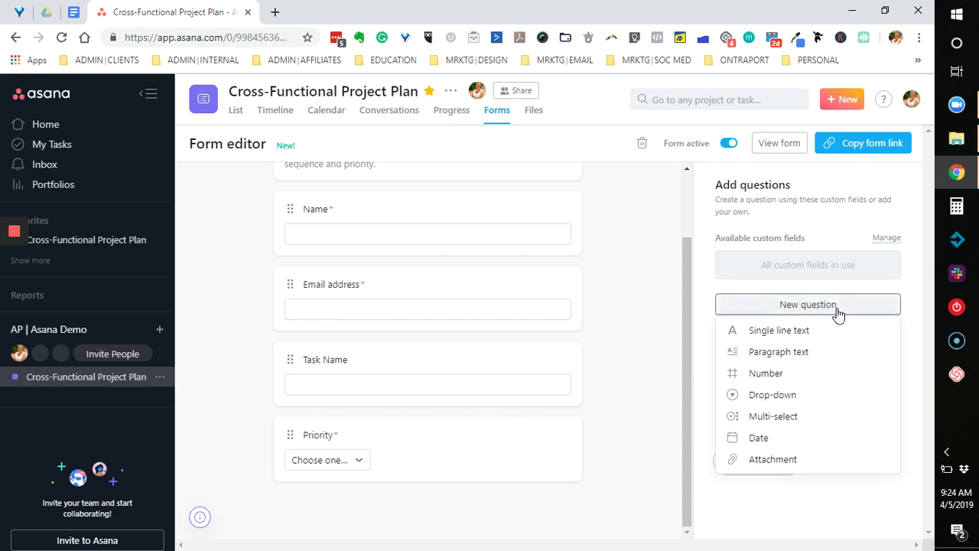
left_click(799, 350)
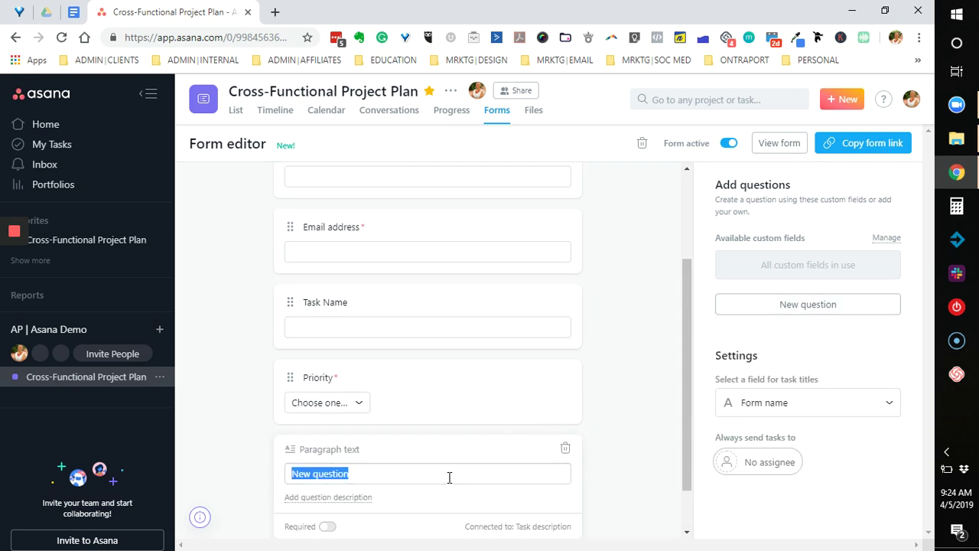
type("Task ")
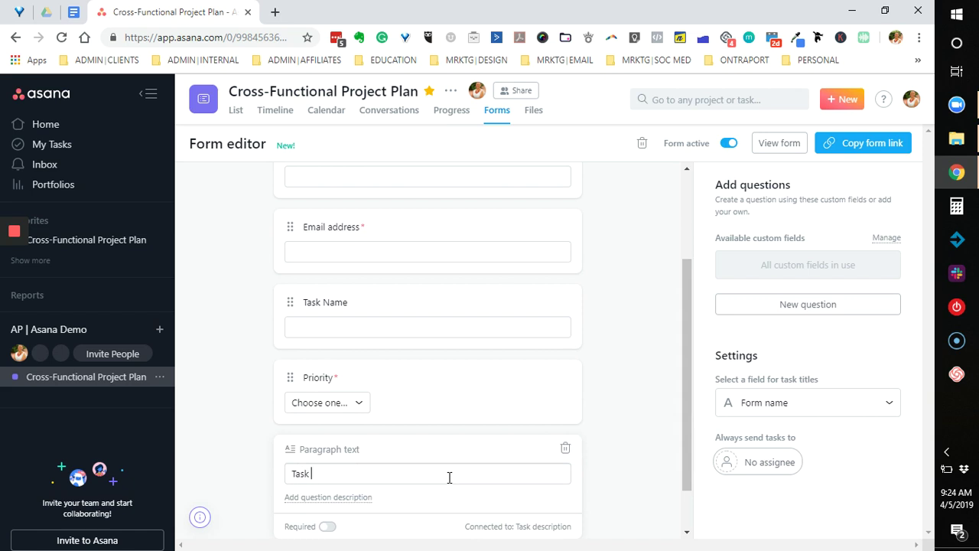
type("Description")
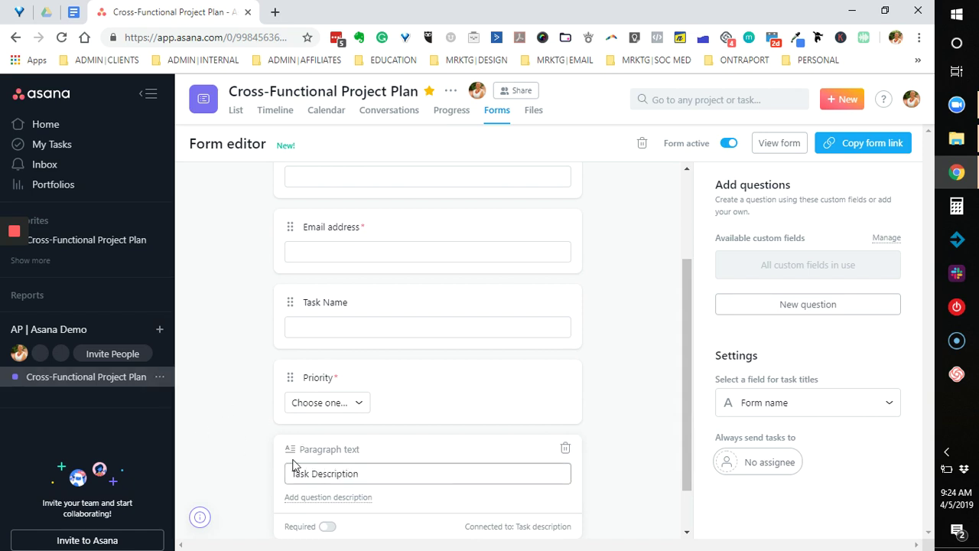
left_click(243, 463)
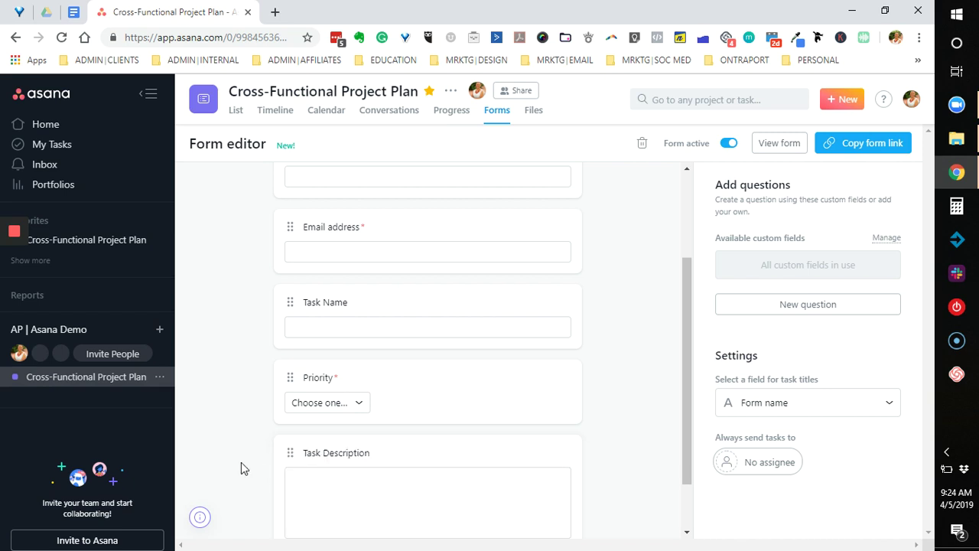
left_click_drag(289, 452, 295, 383)
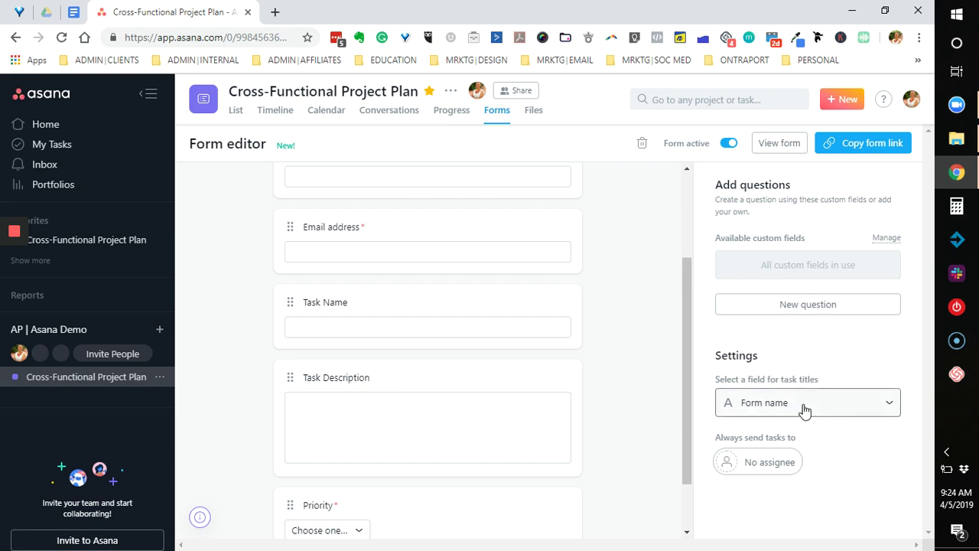
Step: Set the form to use the Task Name question as the field for task titles
left_click(892, 409)
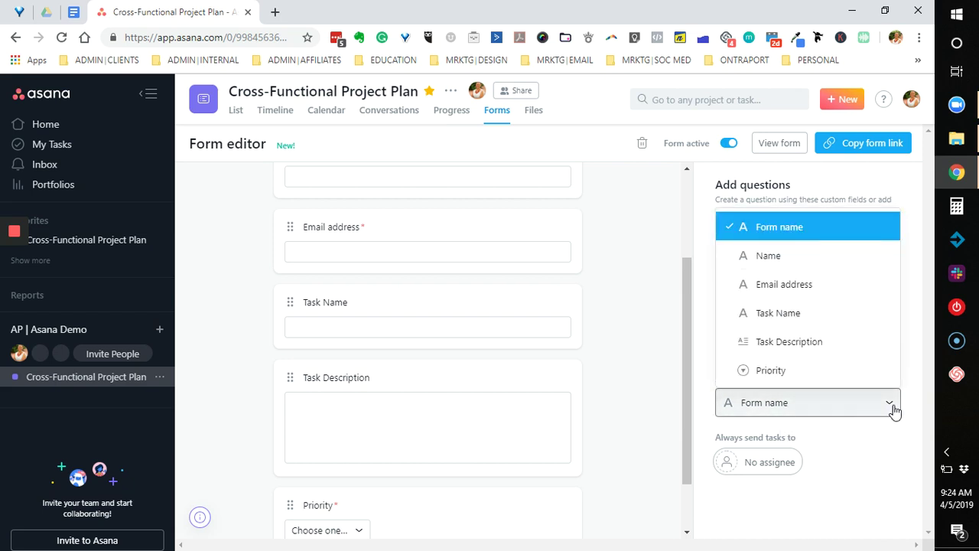
left_click(863, 318)
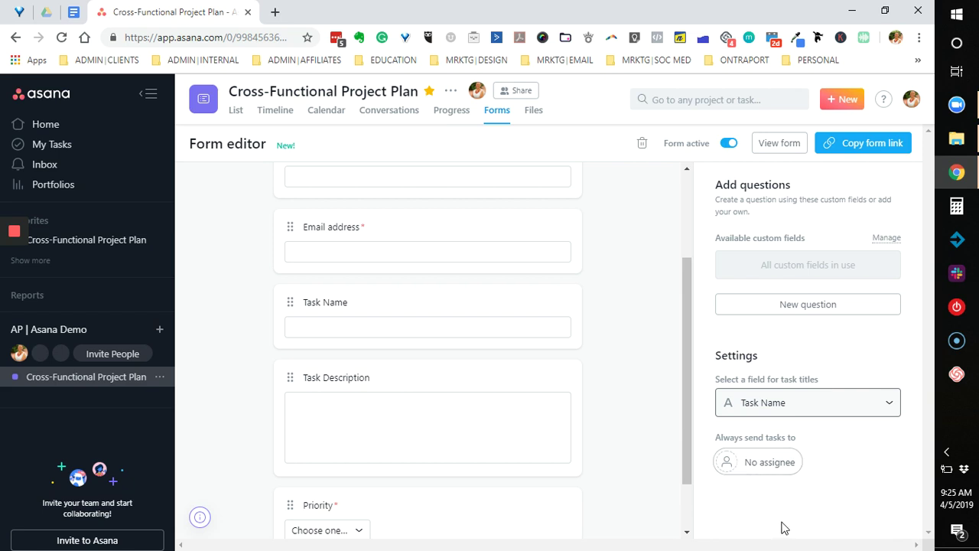
Step: Review the question order, open the live form and check the choices offered for its Priority question
left_click_drag(688, 486, 693, 521)
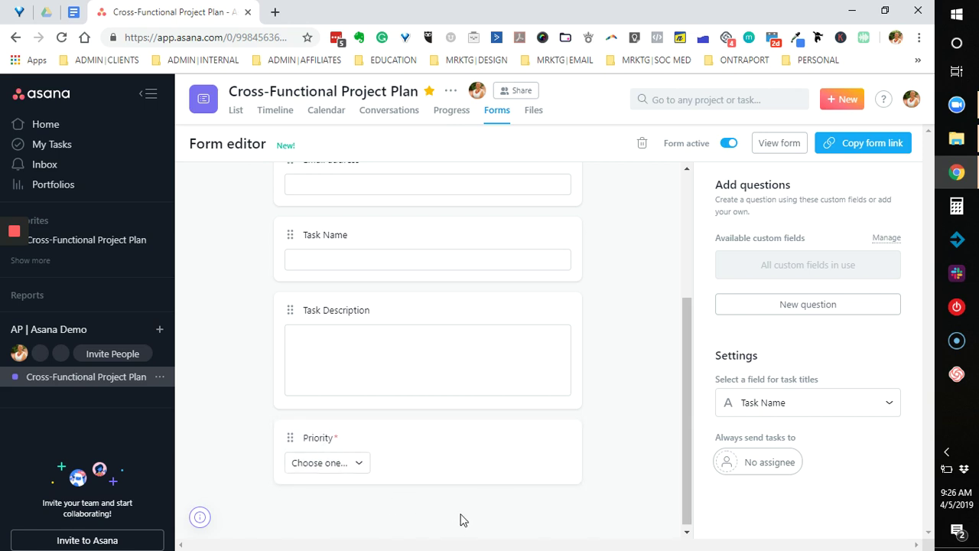
left_click_drag(687, 474, 704, 380)
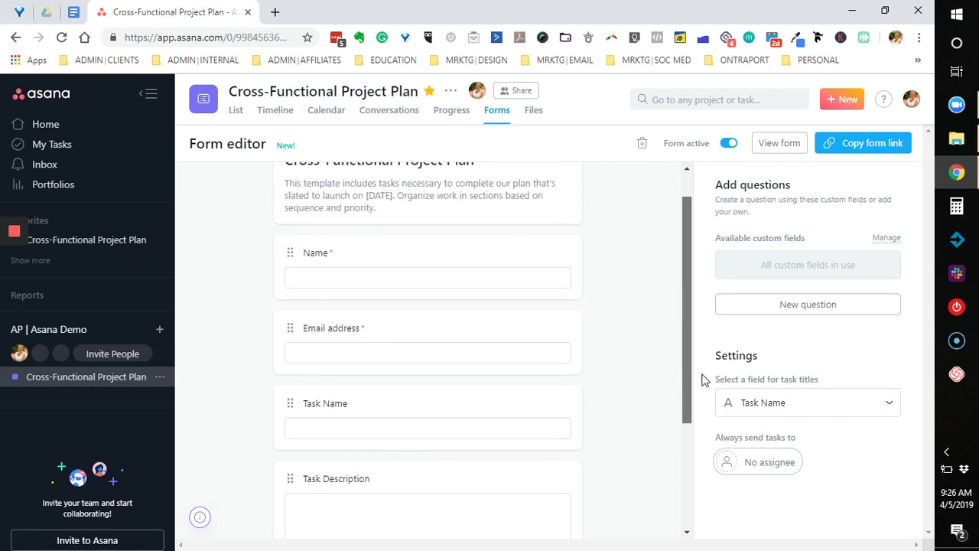
left_click_drag(704, 380, 701, 379)
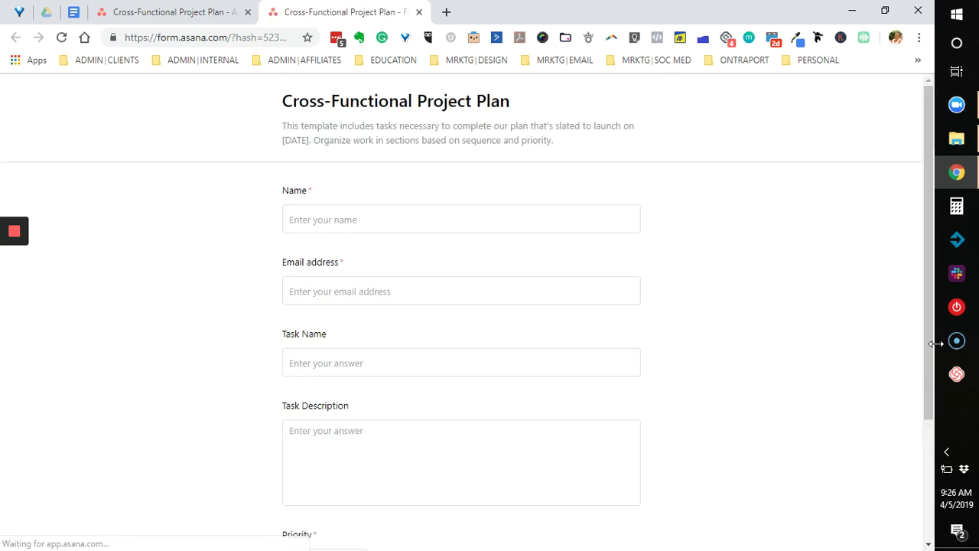
left_click_drag(929, 237, 925, 371)
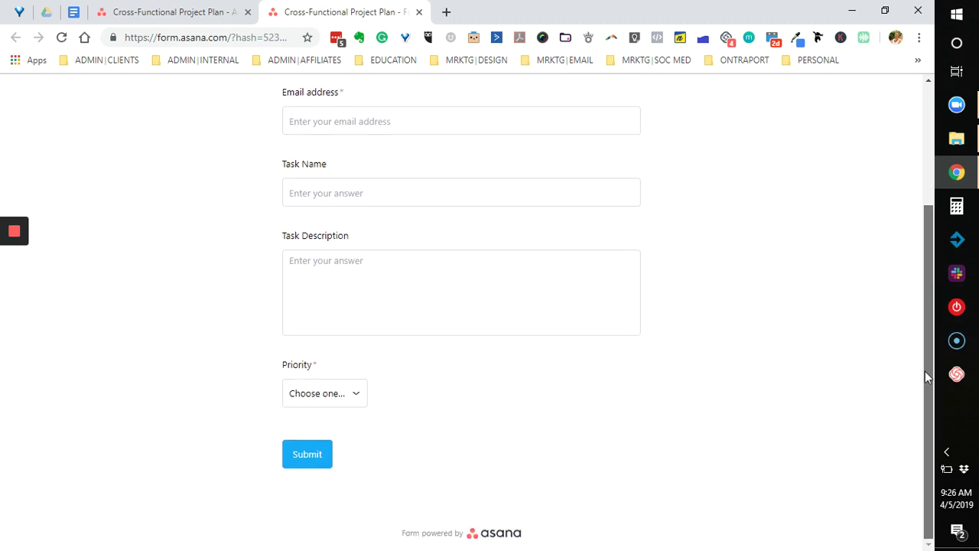
left_click(357, 393)
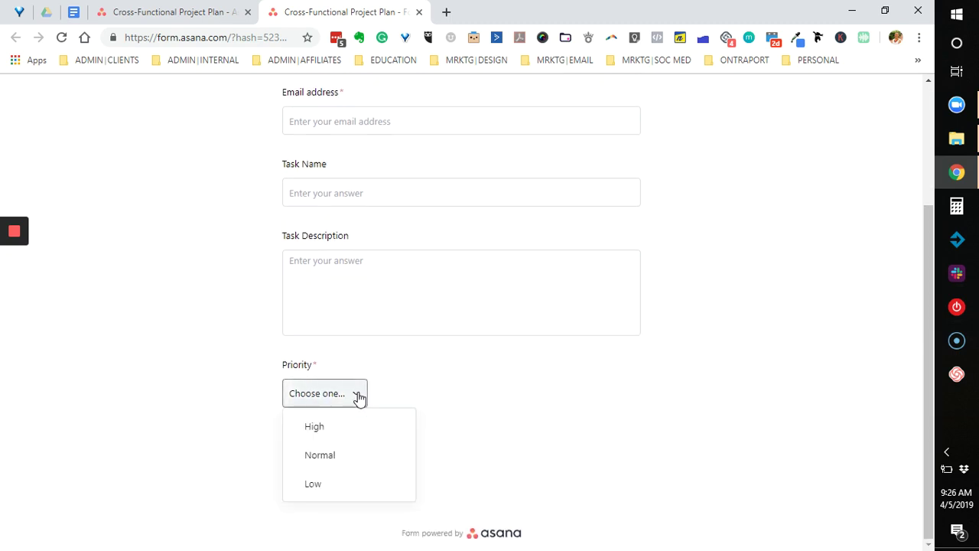
left_click(511, 459)
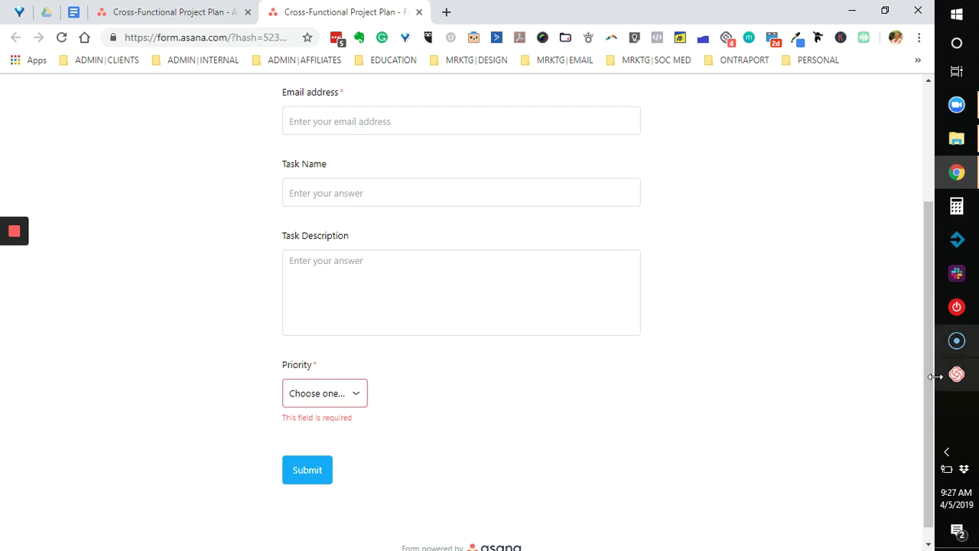
Step: Fill in the requester's name and e-mail, task name "Create Landing Page Graphic", description "Create landing page graphic for XYZ program.", priority Normal, and submit
scroll(933, 390, "up", 1)
scroll(935, 371, "up", 1)
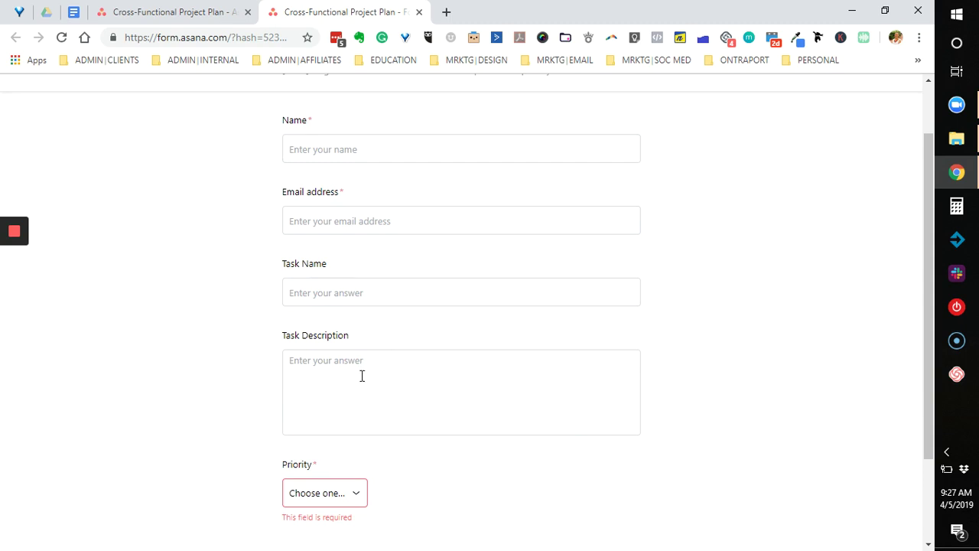
left_click_drag(926, 409, 944, 448)
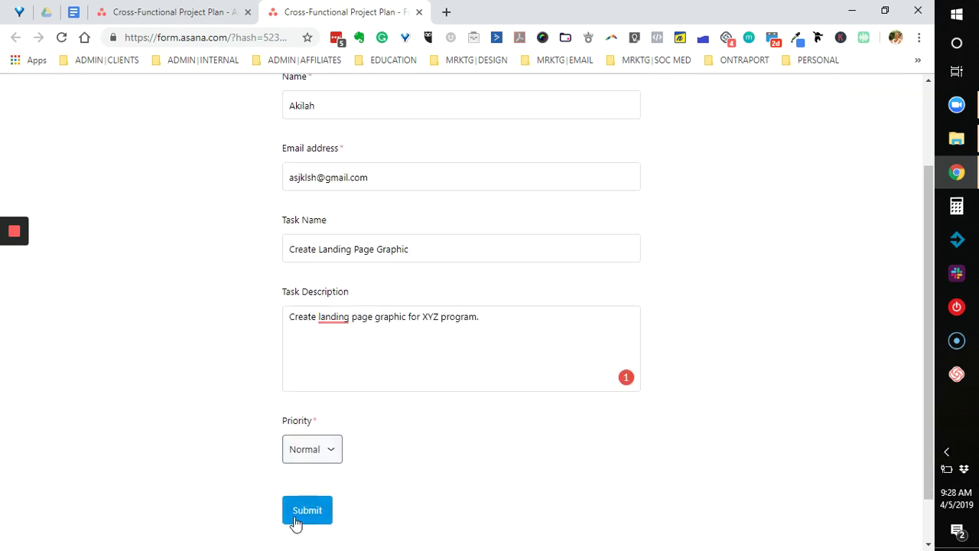
left_click(307, 510)
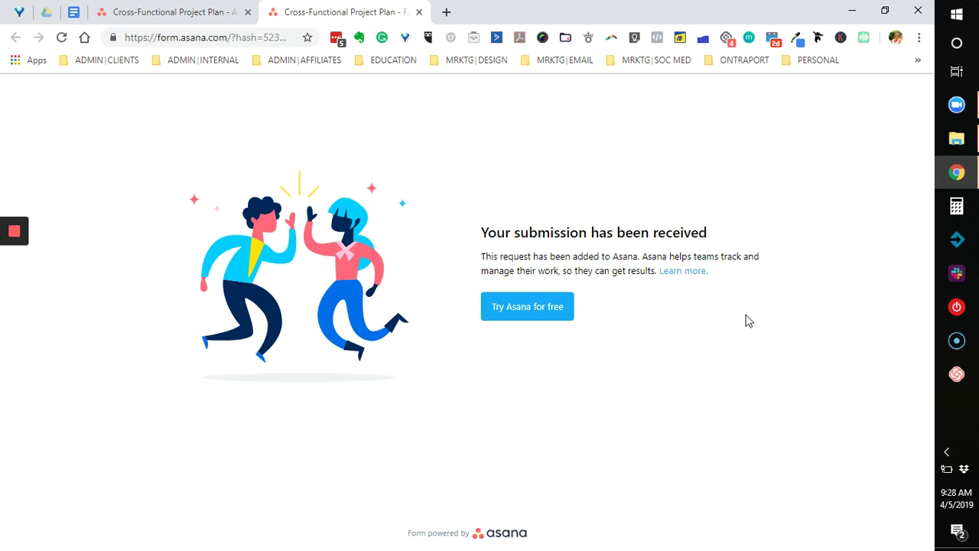
Step: Open the submitted "Create Landing Page Graphic" task from the project's task list and review its details
left_click(166, 15)
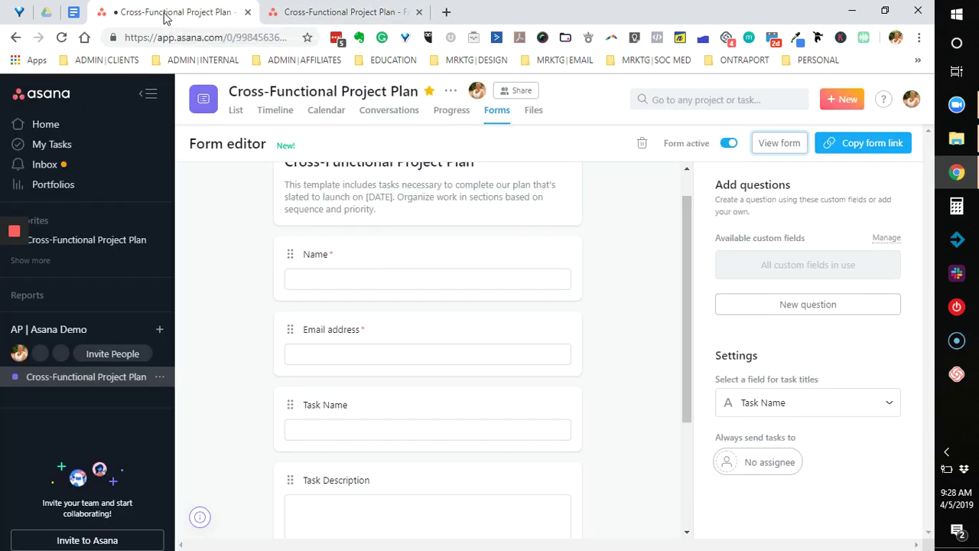
left_click(234, 115)
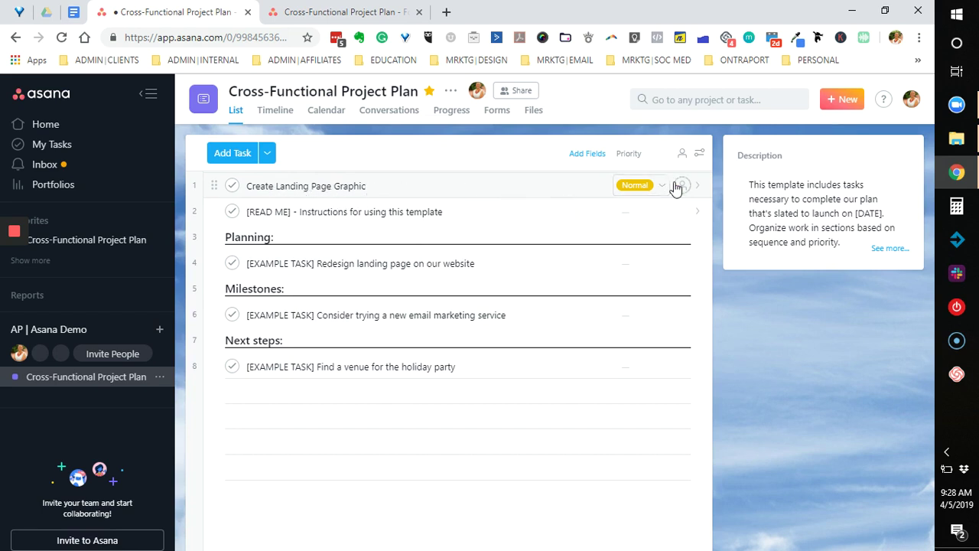
left_click(414, 194)
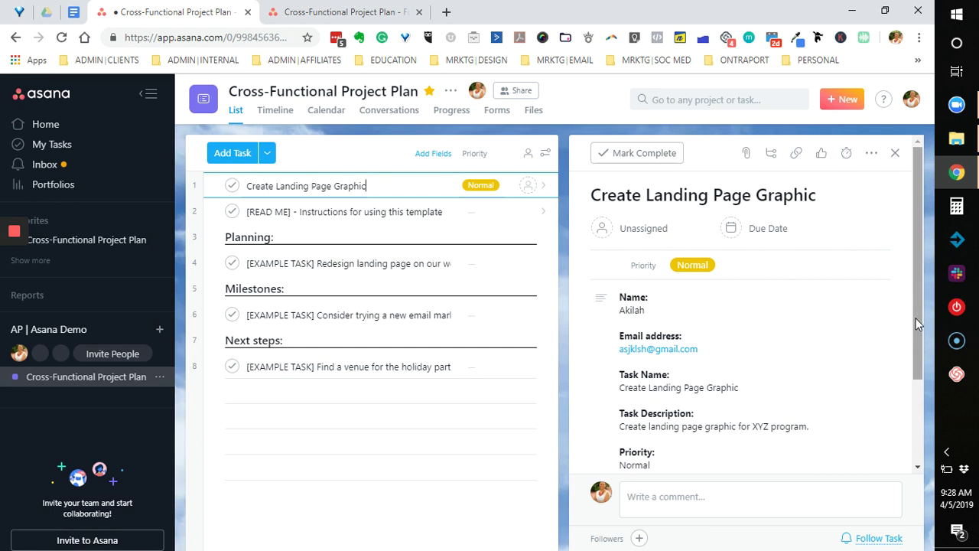
left_click_drag(916, 319, 938, 377)
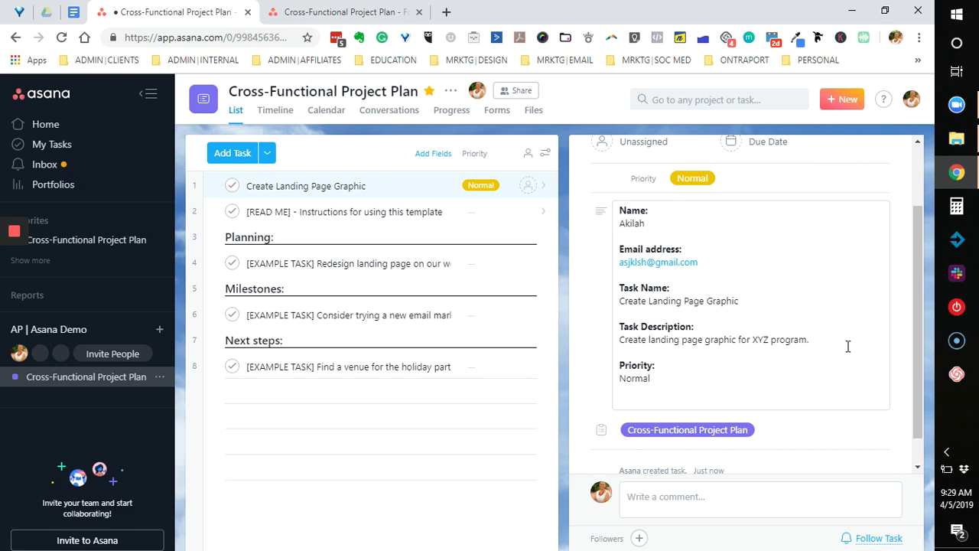
Step: Return to the form editor, copy the form's link and open it in a new browser tab
left_click(498, 111)
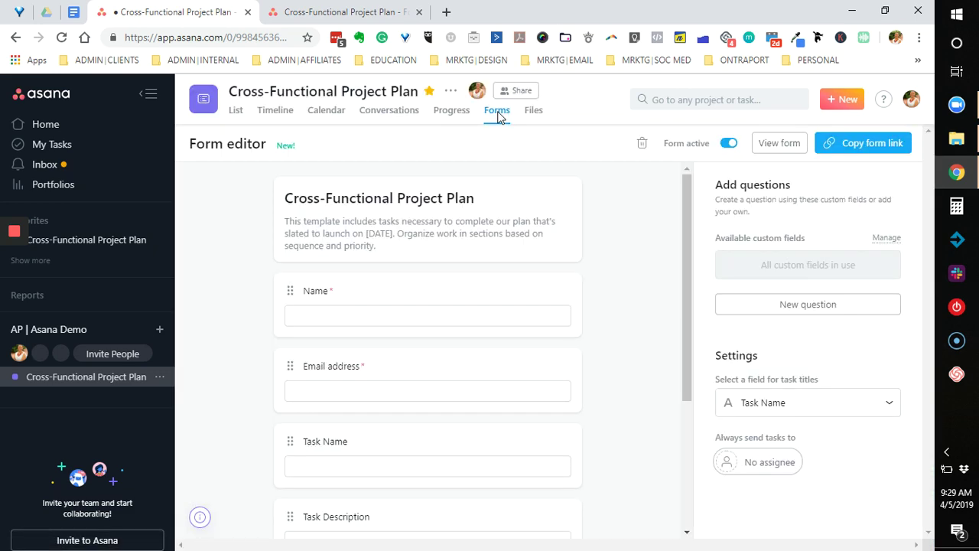
left_click(871, 155)
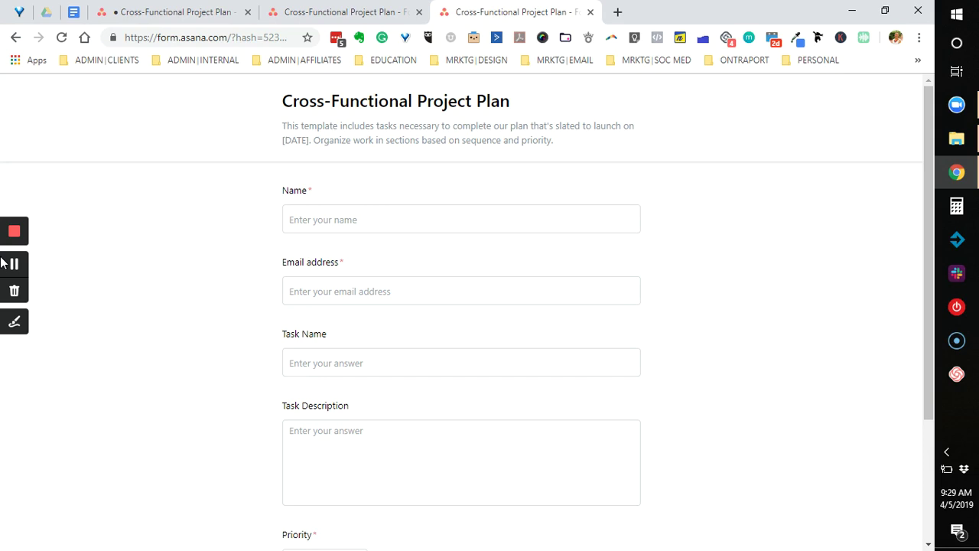
Step: Go back to the form editor, deactivate the form and activate it again
left_click(146, 12)
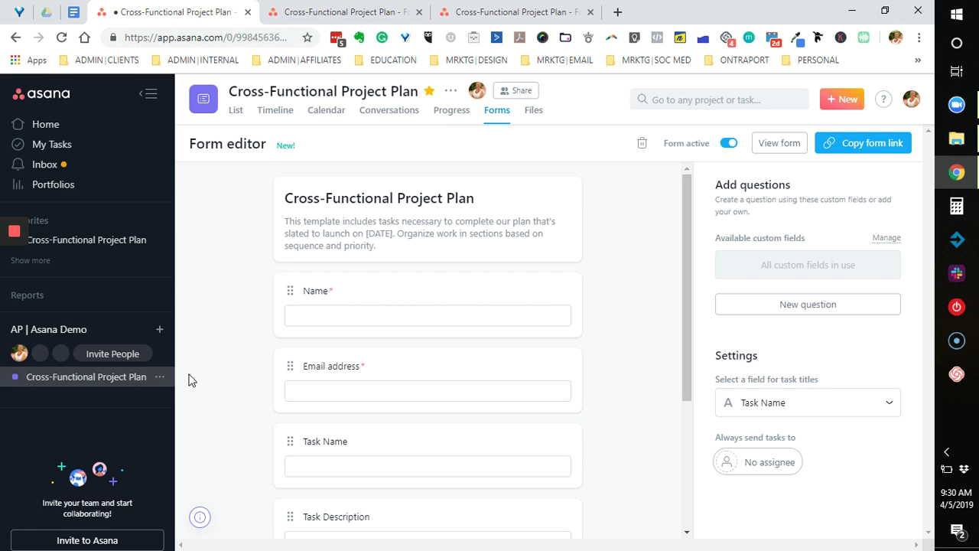
left_click(729, 144)
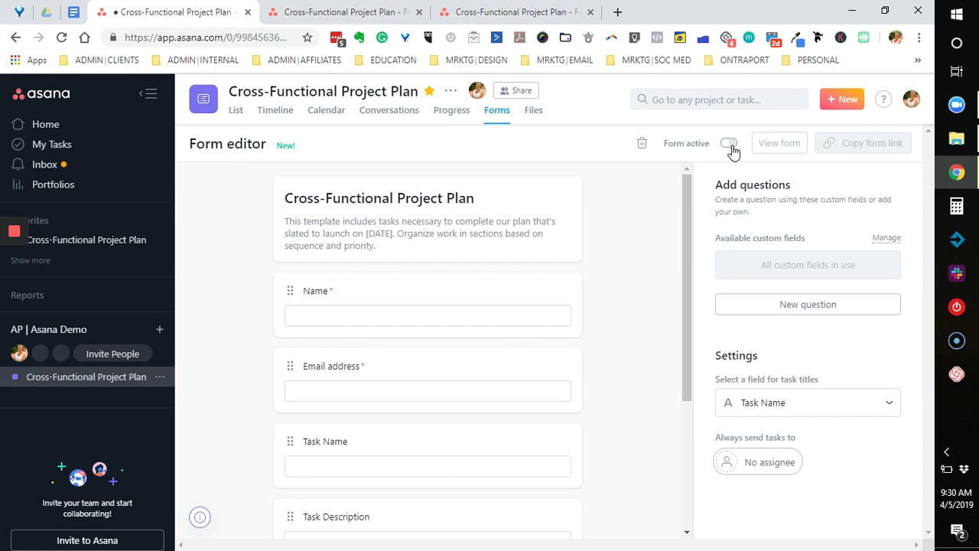
left_click(729, 145)
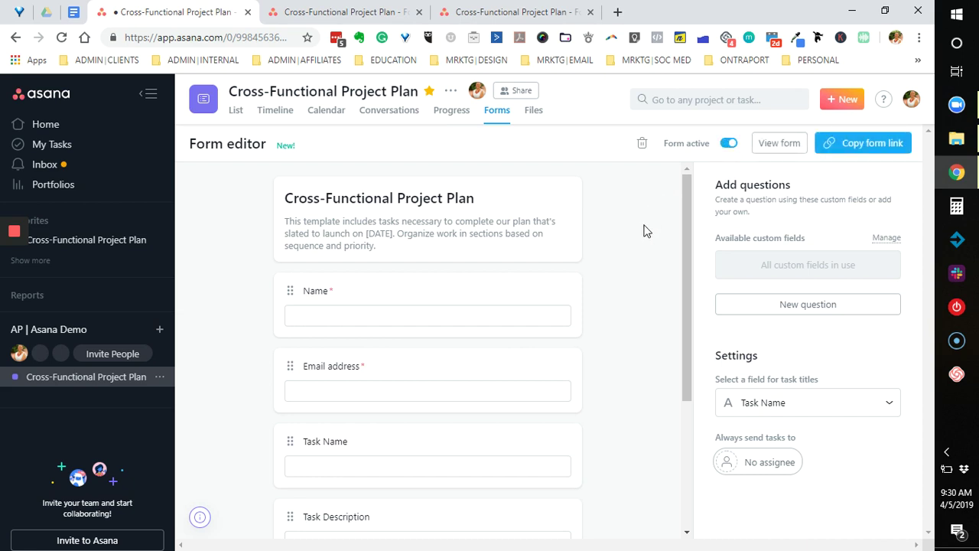